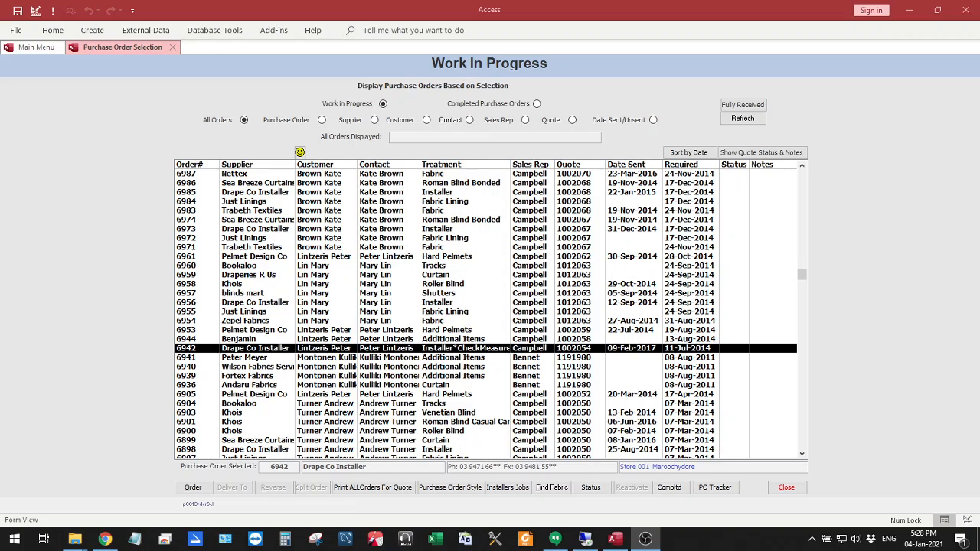
# Set the check measure report style for Drape Co Installer to Excel in the purchase order style settings
pyautogui.click(453, 488)
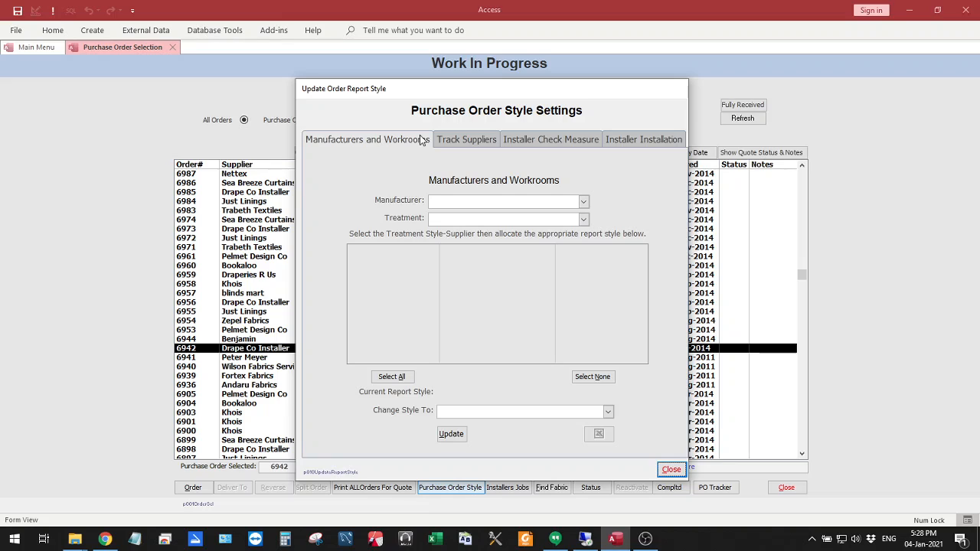
pyautogui.click(557, 141)
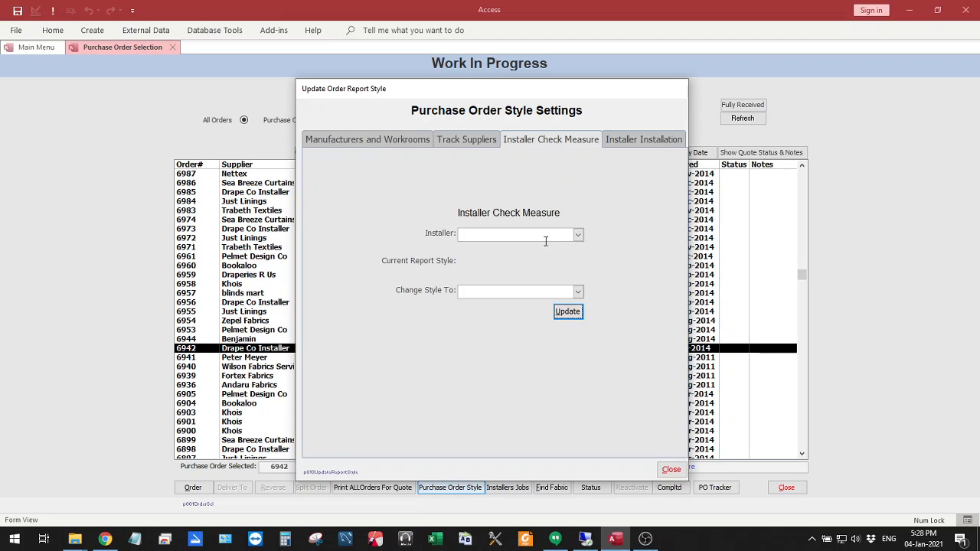
pyautogui.click(579, 235)
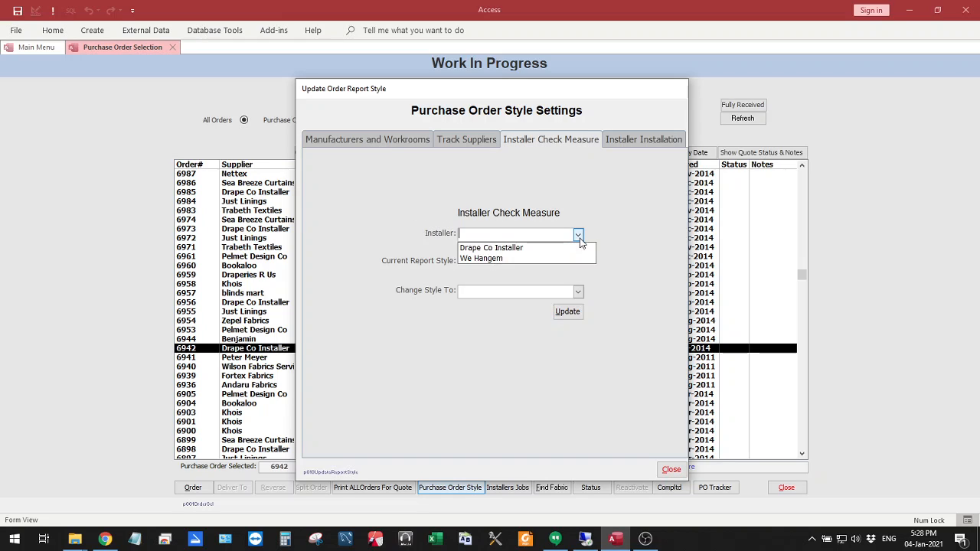
pyautogui.click(519, 248)
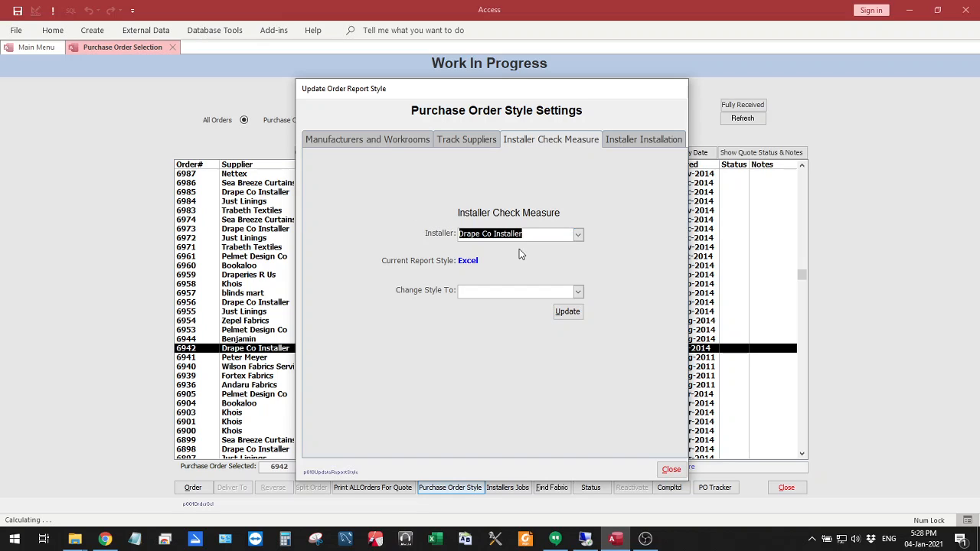
pyautogui.click(578, 294)
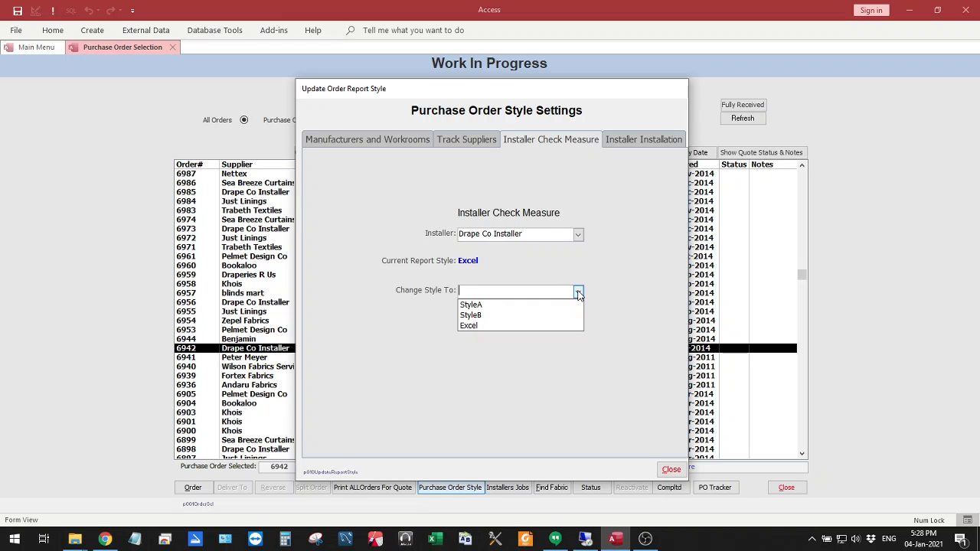
pyautogui.click(474, 326)
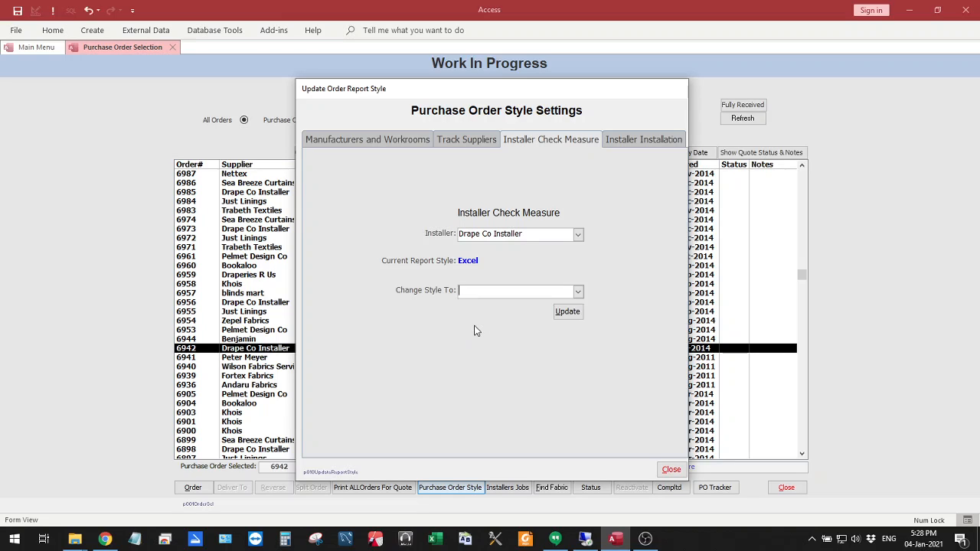
pyautogui.click(568, 313)
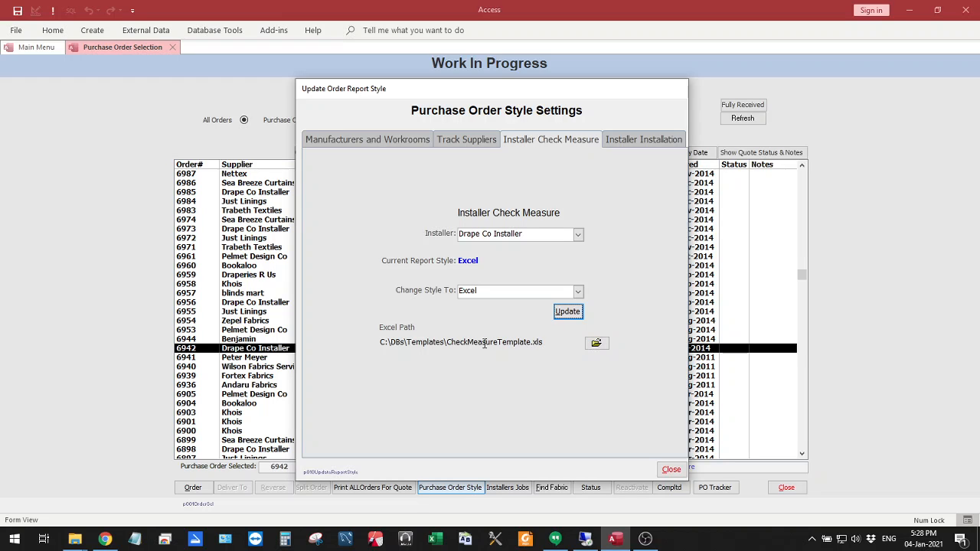
# Assign CheckMeasureTemplate.xls from C:\DBs\Templates as the installer's Excel template and close the style settings
pyautogui.click(596, 346)
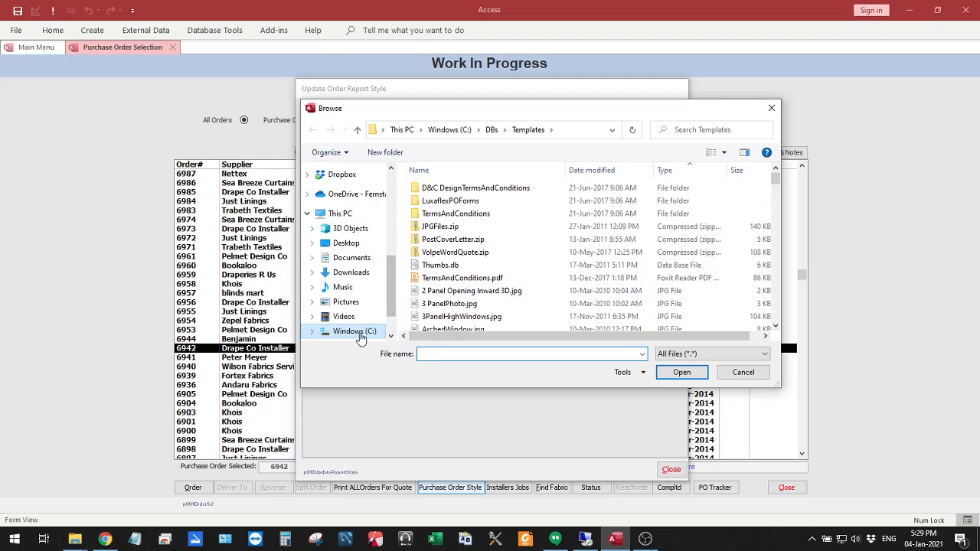
pyautogui.scroll(-12, 505, 221)
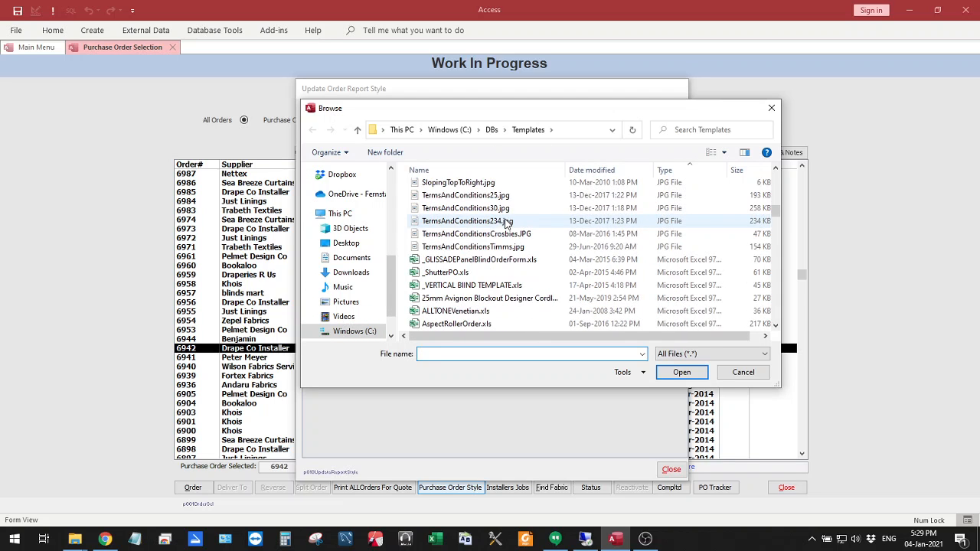
pyautogui.scroll(-1, 506, 222)
pyautogui.scroll(-1, 505, 222)
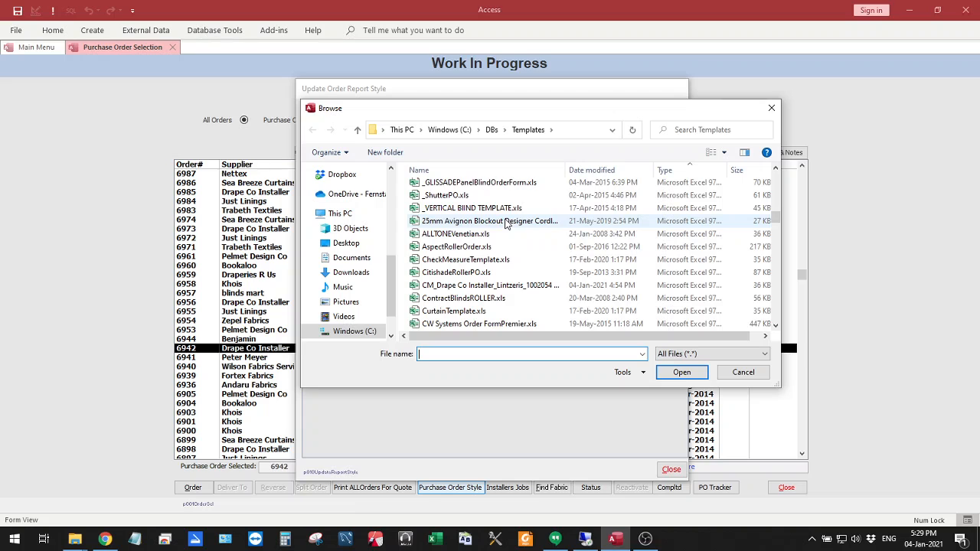
pyautogui.scroll(-3, 505, 222)
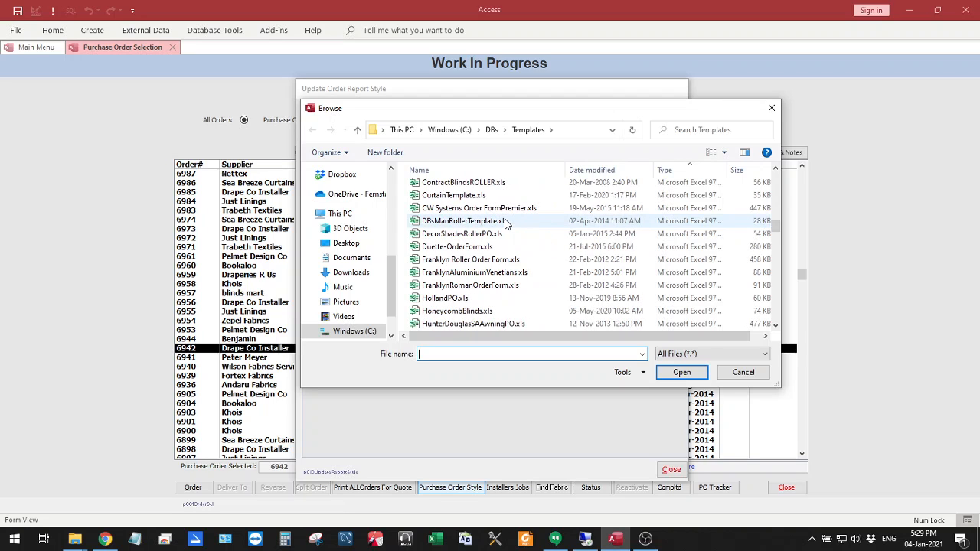
pyautogui.scroll(2, 505, 222)
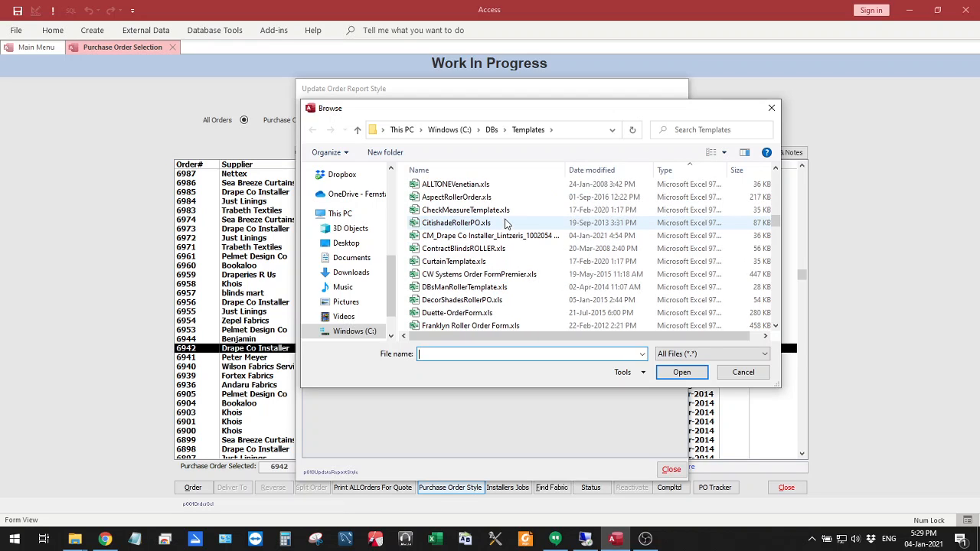
pyautogui.click(467, 211)
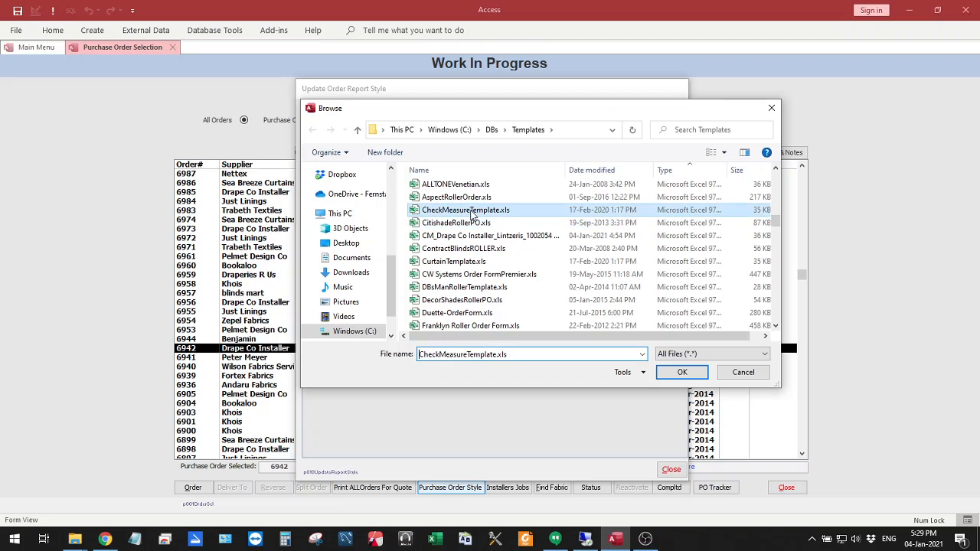
pyautogui.click(681, 372)
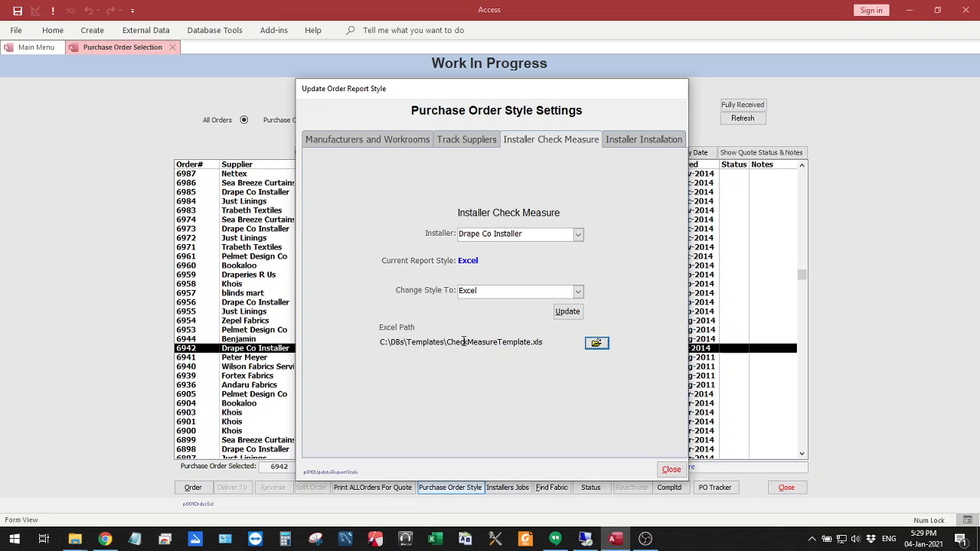
pyautogui.moveTo(449, 342); pyautogui.dragTo(545, 344)
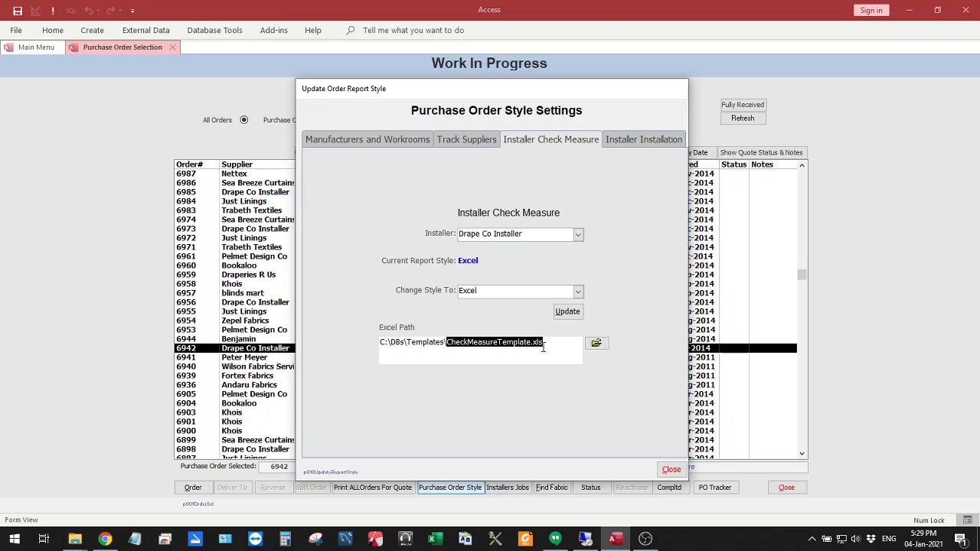
pyautogui.click(670, 470)
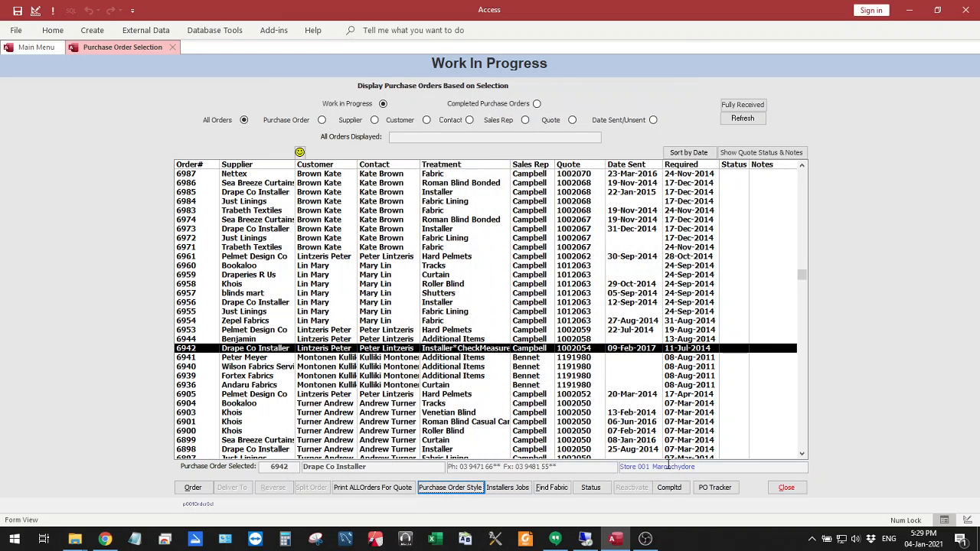
# Switch to Excel, create a blank workbook and choose C:\DBs\Templates as its save location
pyautogui.click(434, 539)
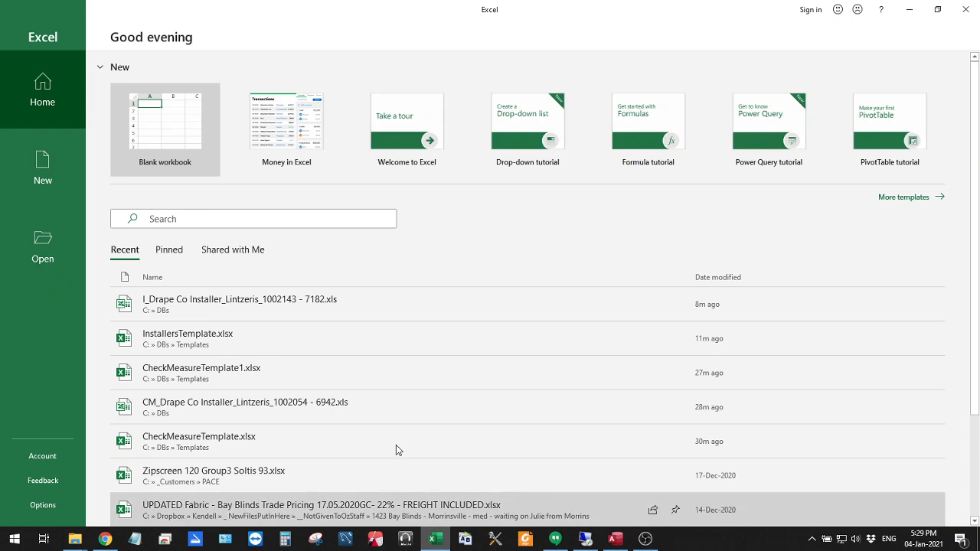
pyautogui.click(157, 130)
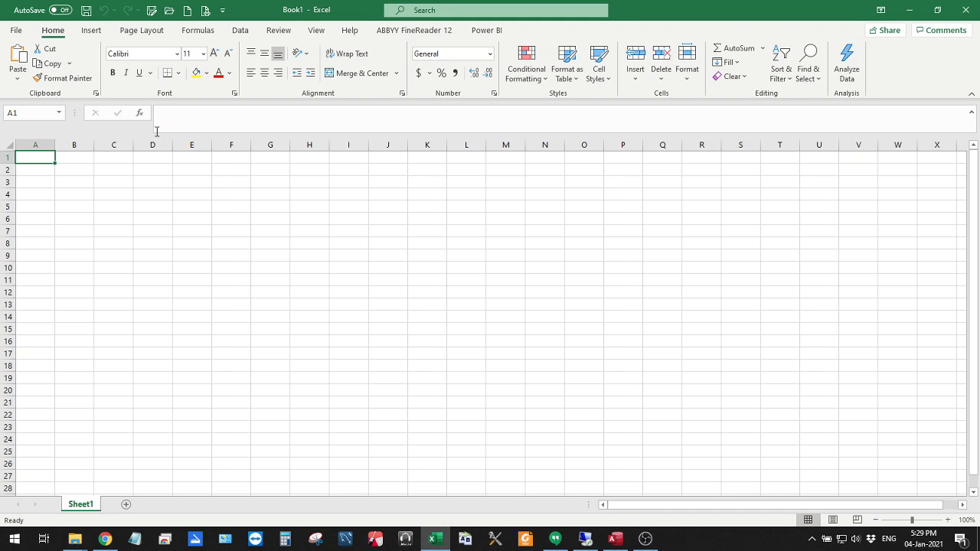
pyautogui.click(151, 11)
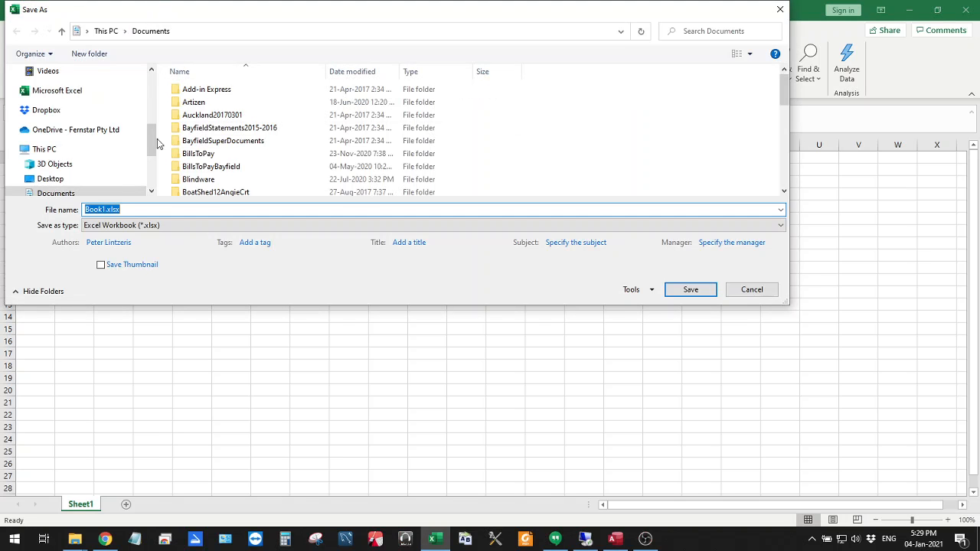
pyautogui.scroll(-5, 109, 149)
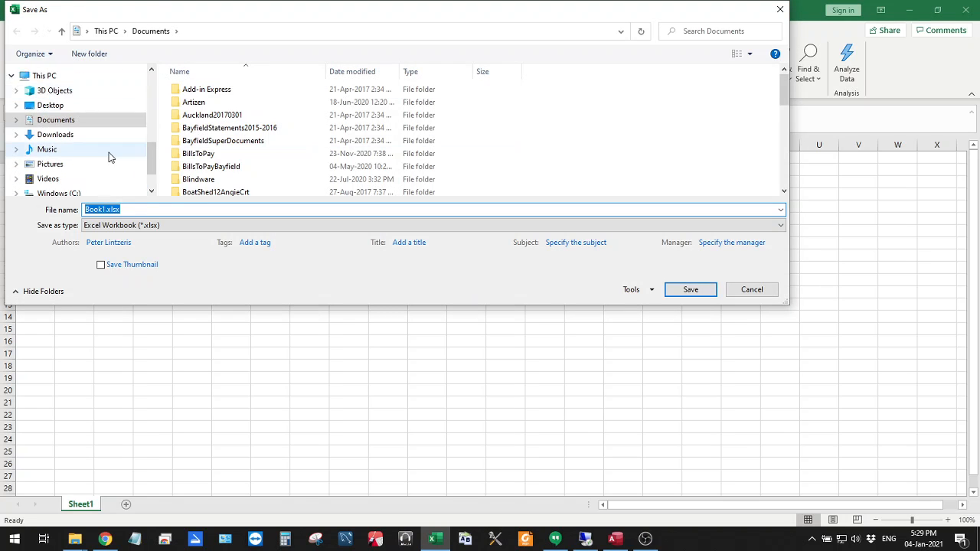
pyautogui.click(72, 160)
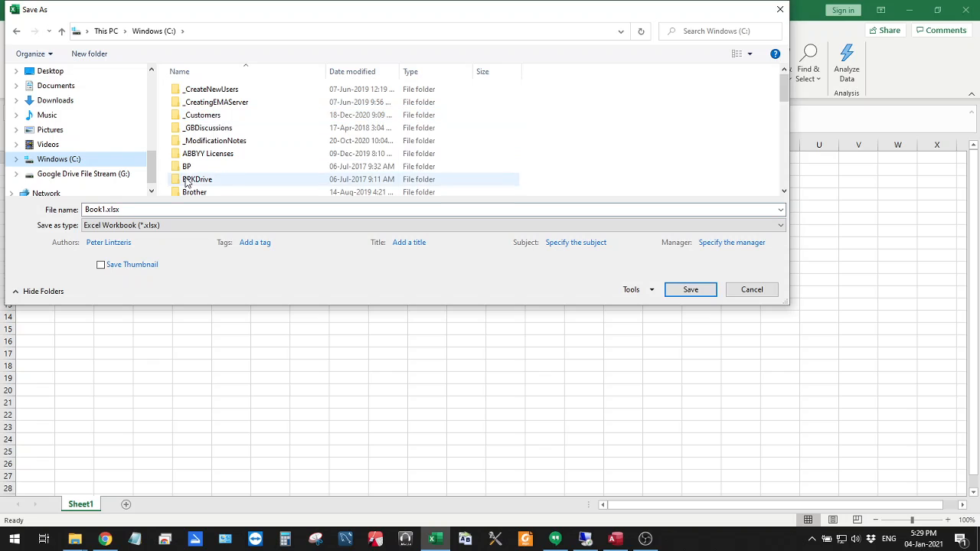
pyautogui.scroll(-3, 201, 188)
pyautogui.doubleClick(191, 101)
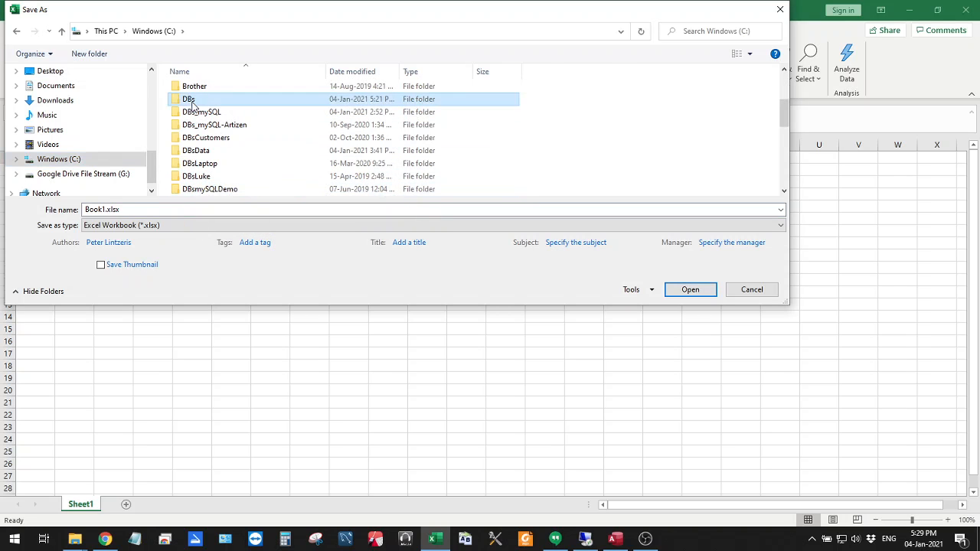
pyautogui.scroll(-3, 229, 149)
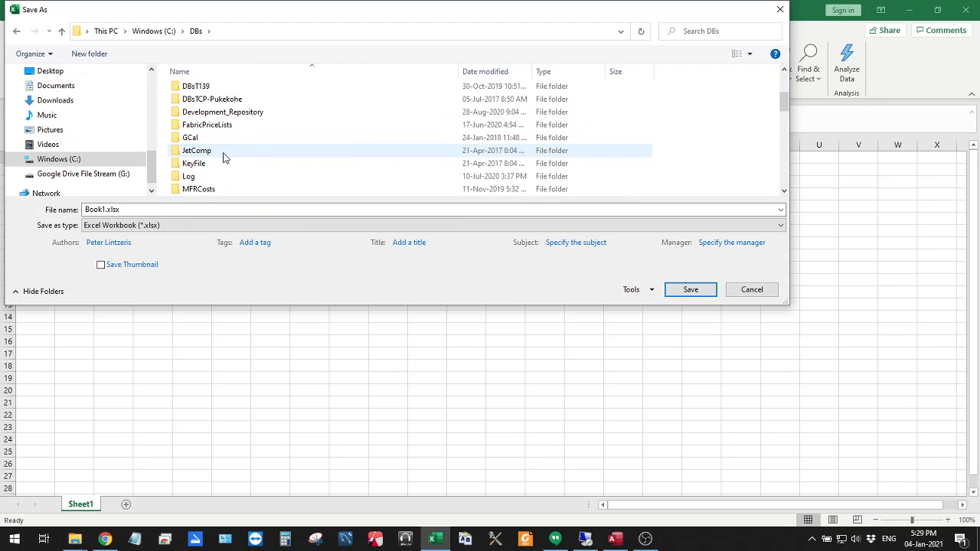
pyautogui.scroll(1, 224, 156)
pyautogui.scroll(-4, 224, 155)
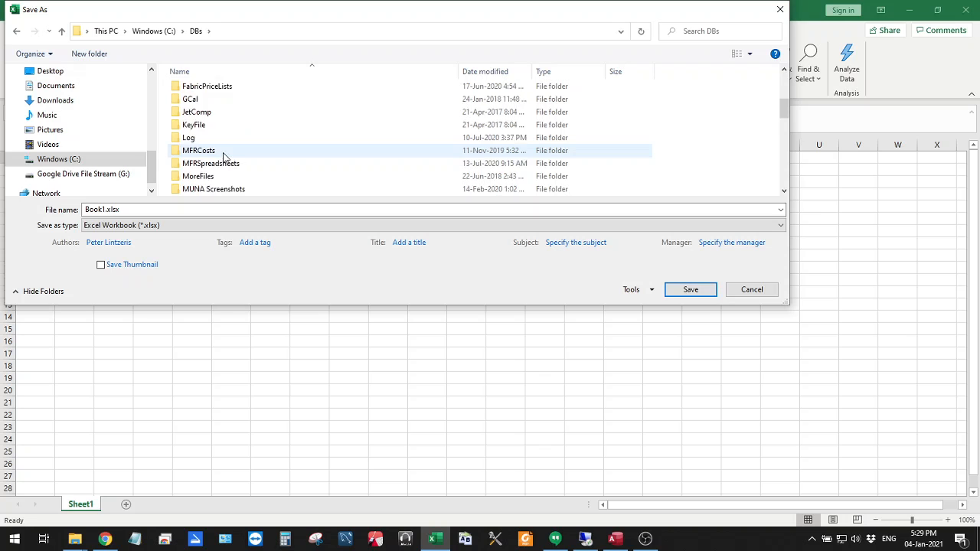
pyautogui.scroll(-1, 224, 155)
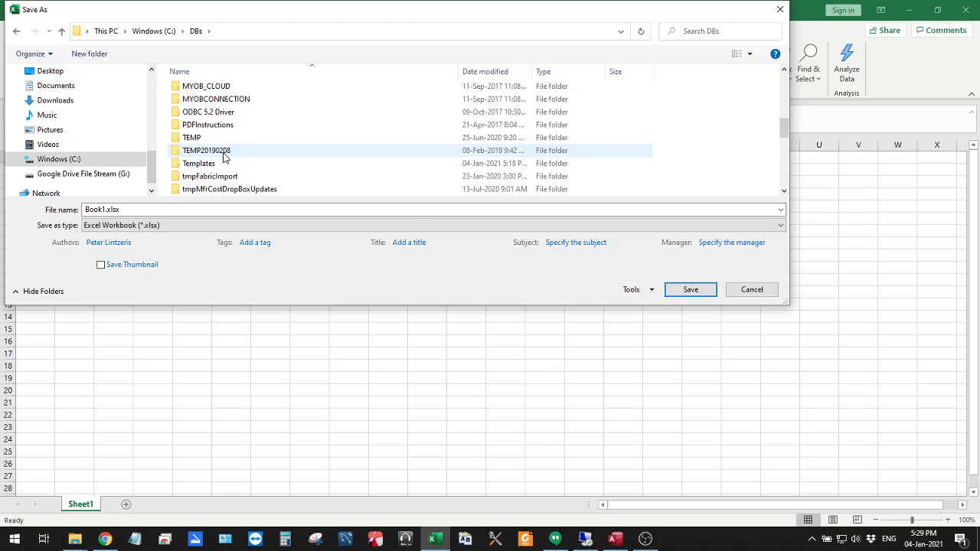
pyautogui.doubleClick(200, 163)
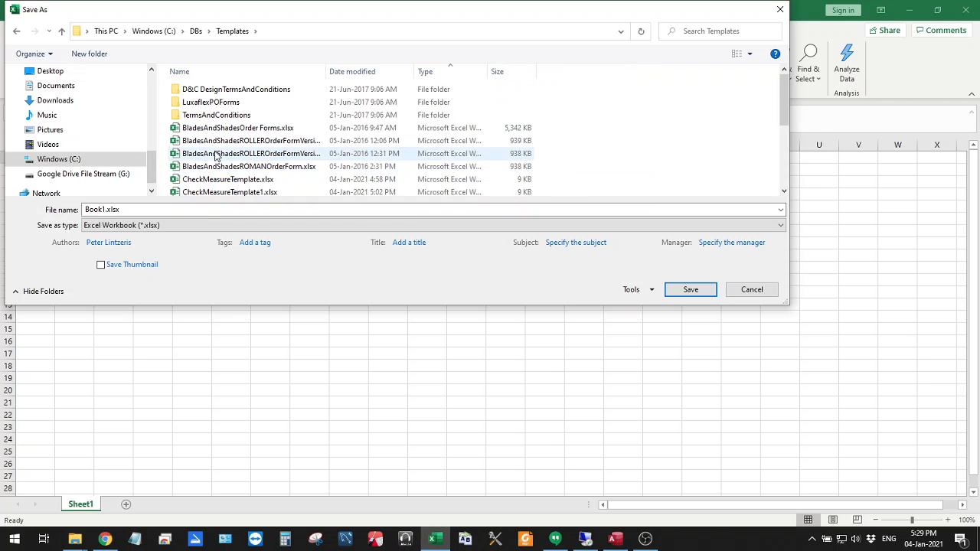
# Save the blank workbook as CheckMeasureTemplate.xlsx, replacing the existing file, and close it
pyautogui.click(230, 181)
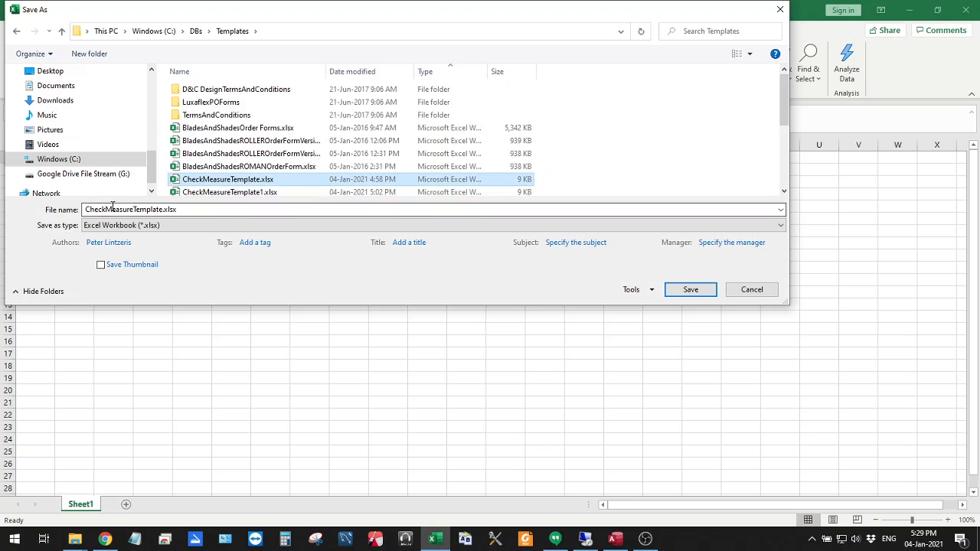
pyautogui.click(691, 291)
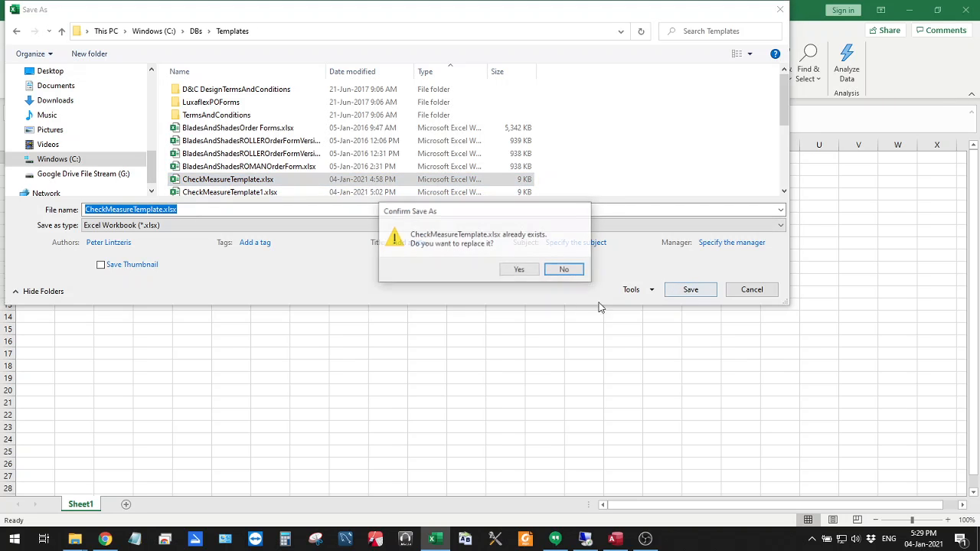
pyautogui.click(522, 274)
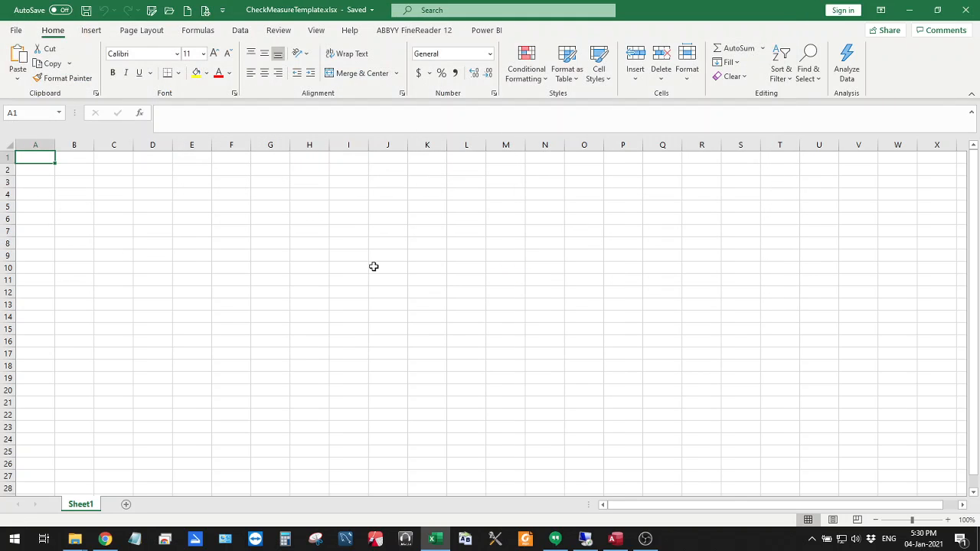
pyautogui.click(965, 11)
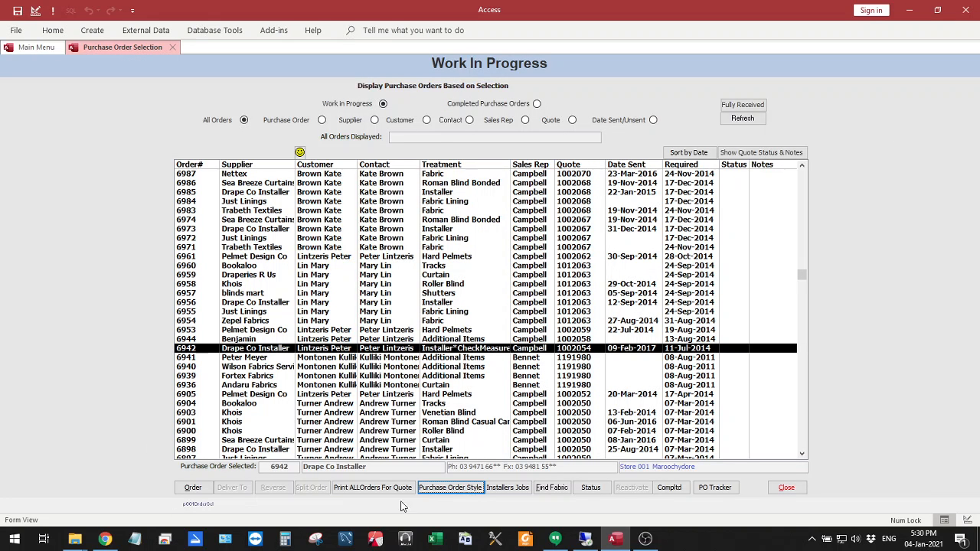
# Open the selected Drape Co Installer check measure order in Access and export its check measure data to Excel
pyautogui.click(204, 494)
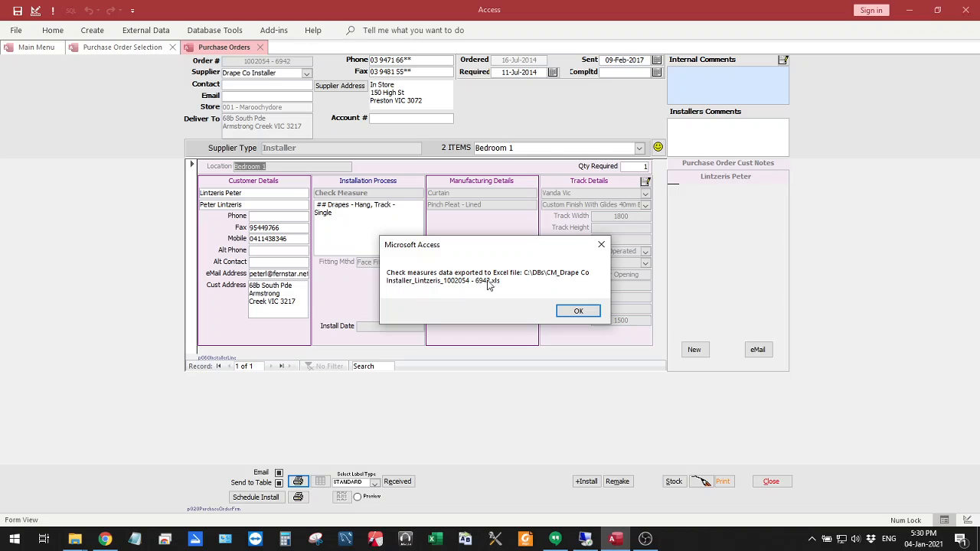
pyautogui.click(576, 311)
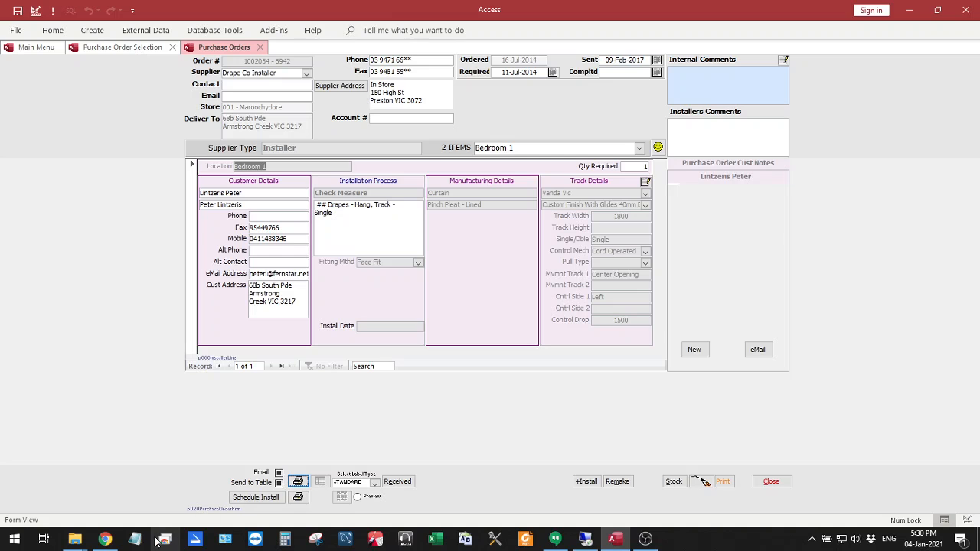
# Switch to File Explorer and open the exported CM_Drape Co Installer workbook from the C:\DBs folder
pyautogui.moveTo(75, 542)
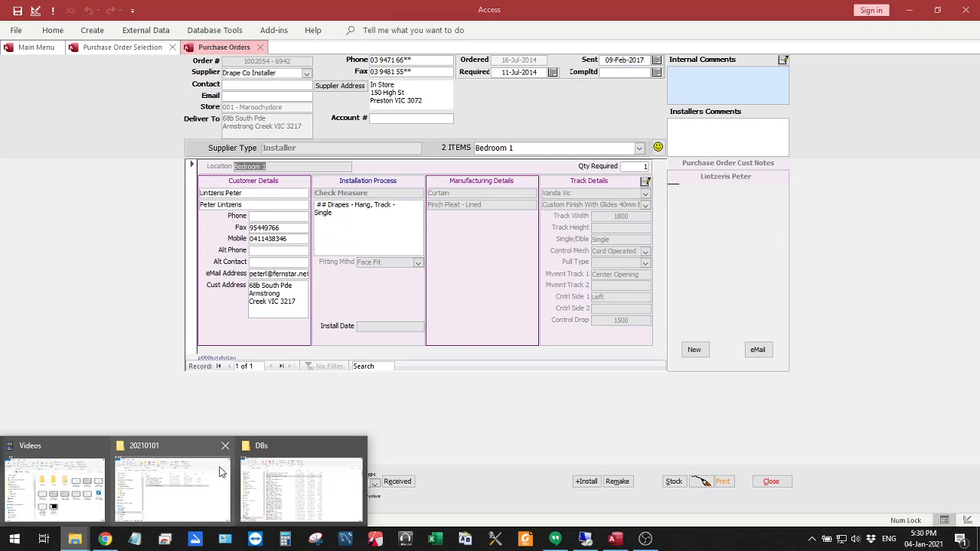
pyautogui.click(301, 490)
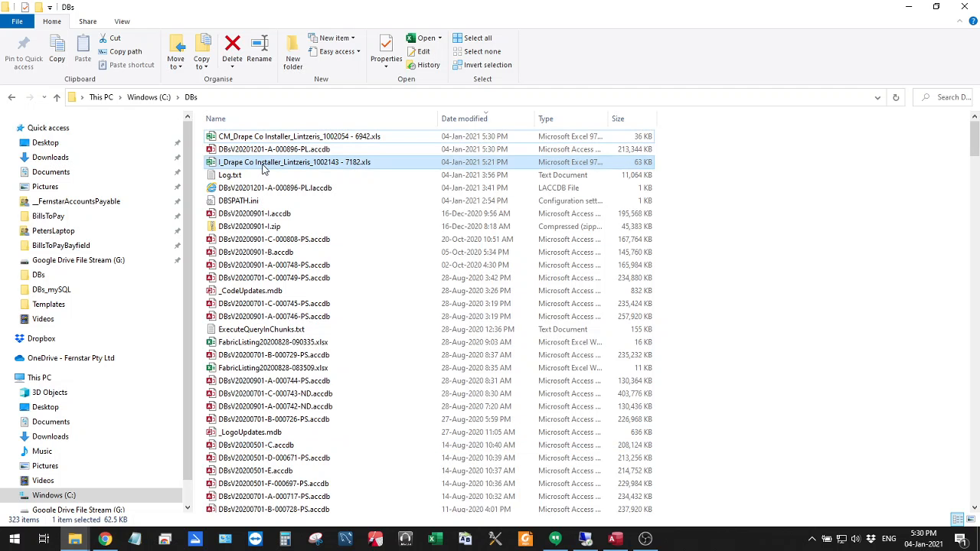
pyautogui.click(293, 137)
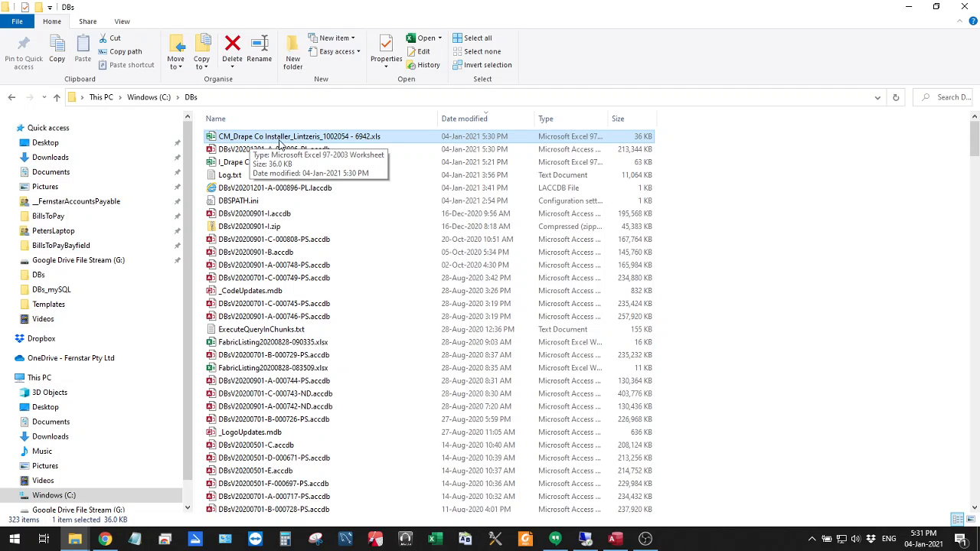
pyautogui.doubleClick(354, 143)
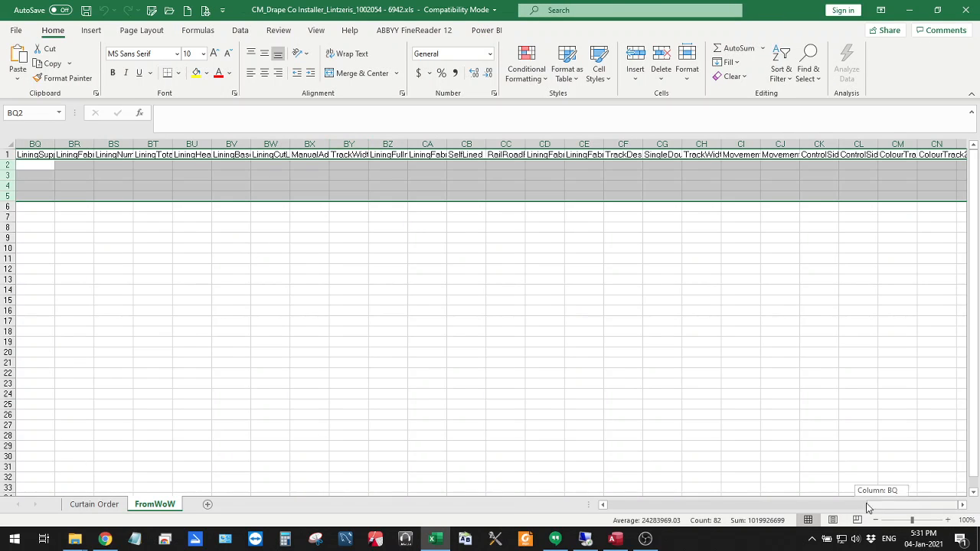
# Examine the exported order data on the FromWoW sheet and the Curtain Order sheet, and close the workbook
pyautogui.moveTo(868, 507); pyautogui.dragTo(594, 485)
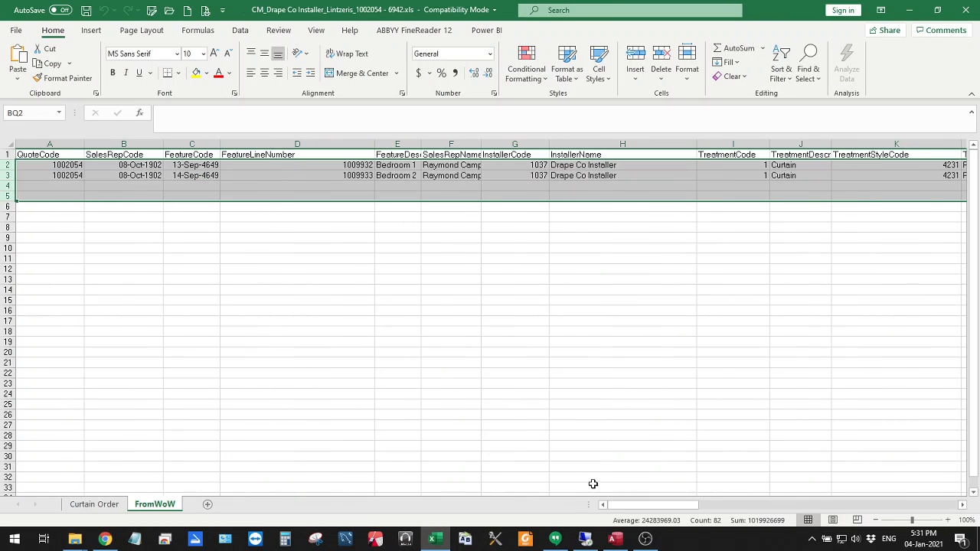
pyautogui.click(379, 166)
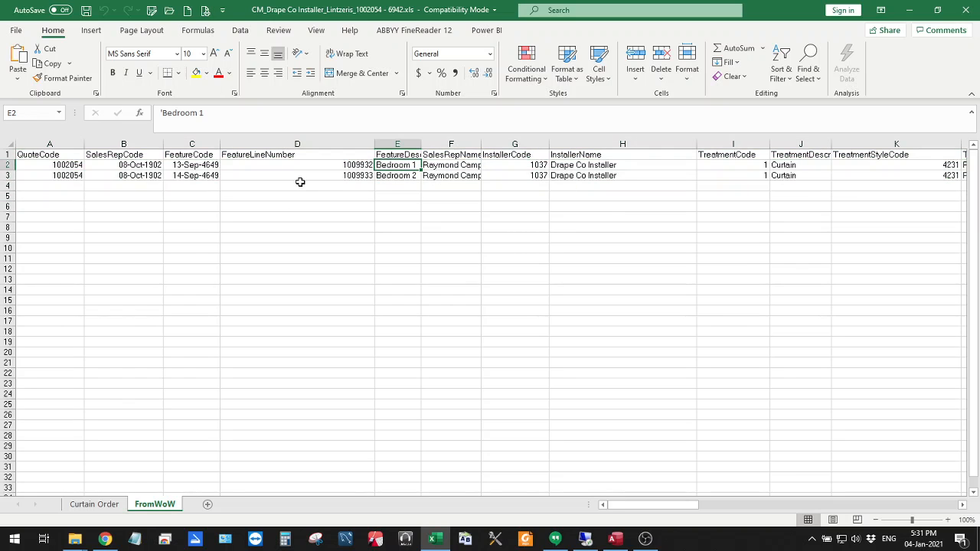
pyautogui.click(94, 504)
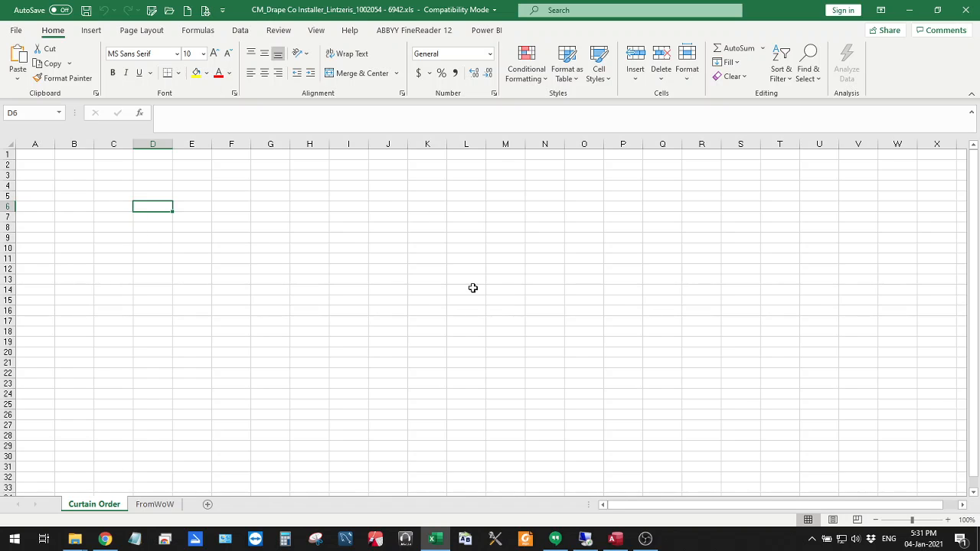
pyautogui.click(964, 11)
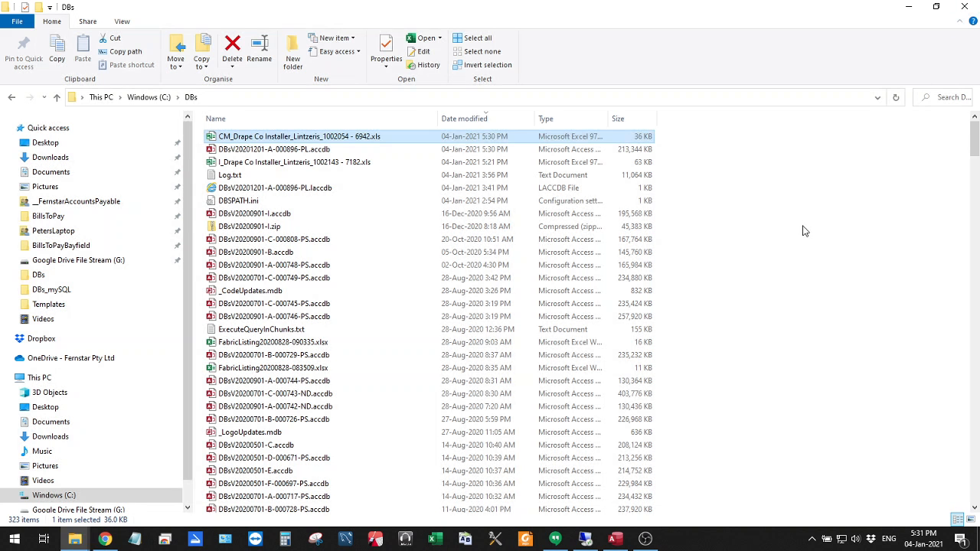